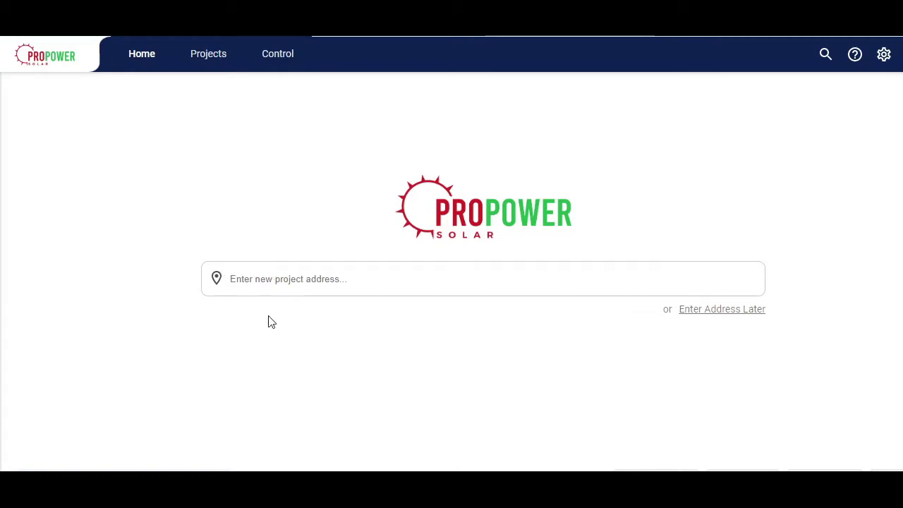
click(199, 52)
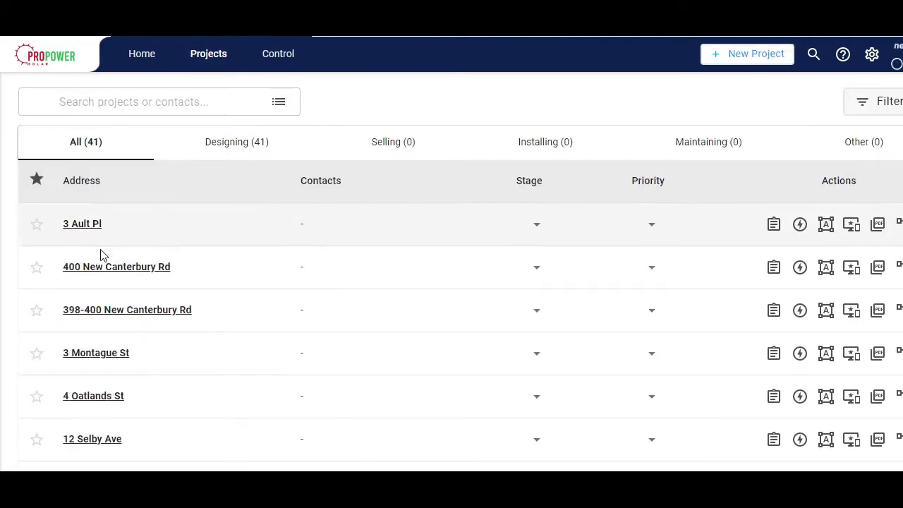
click(141, 272)
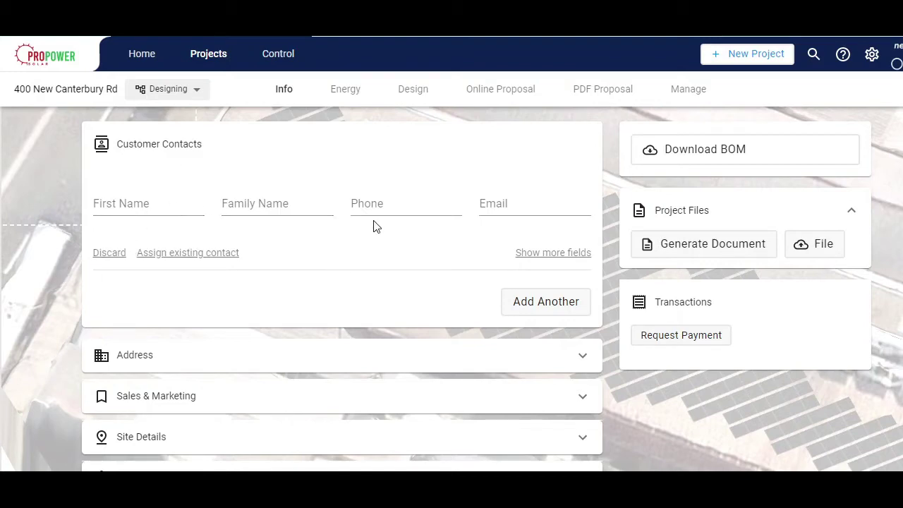
scroll(153, 284, down, 1)
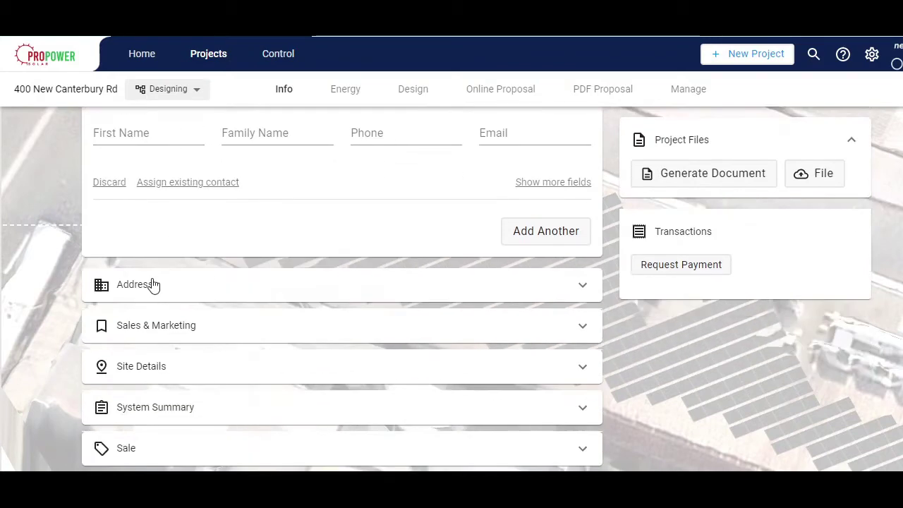
scroll(151, 308, down, 2)
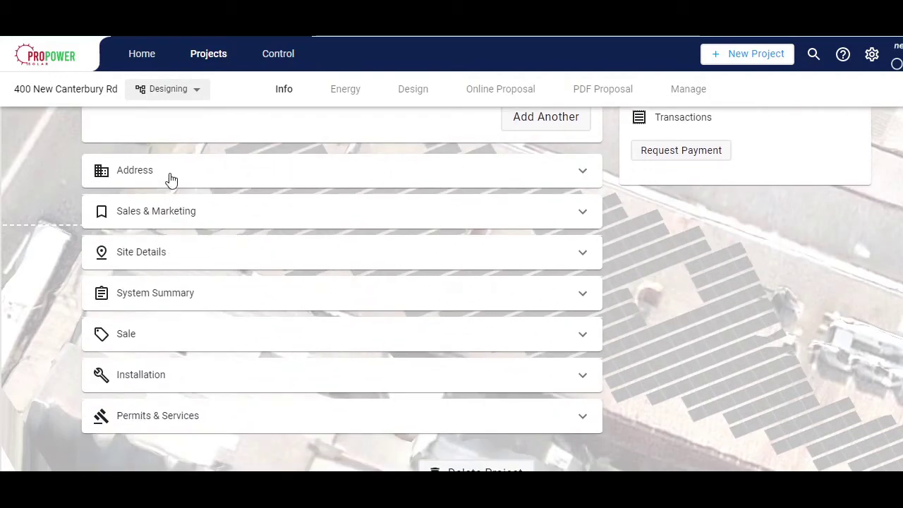
click(171, 179)
click(313, 177)
click(176, 258)
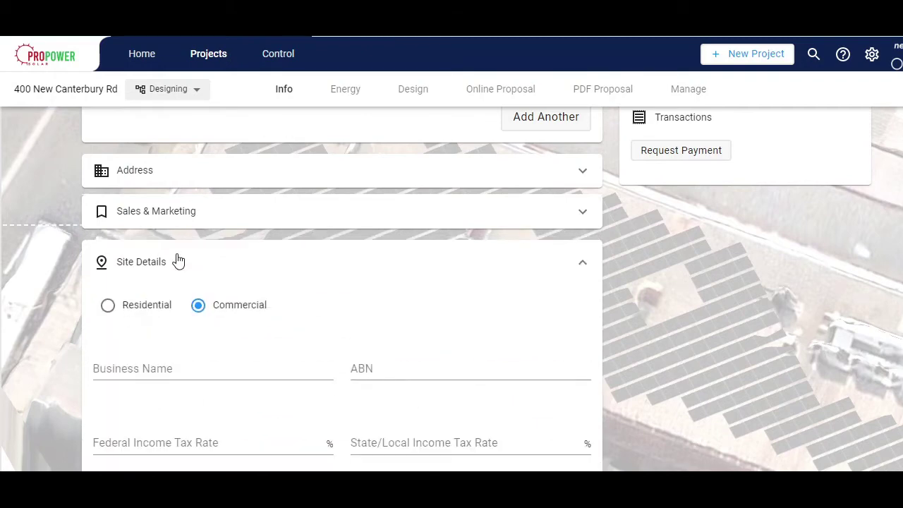
click(178, 260)
click(215, 303)
click(213, 303)
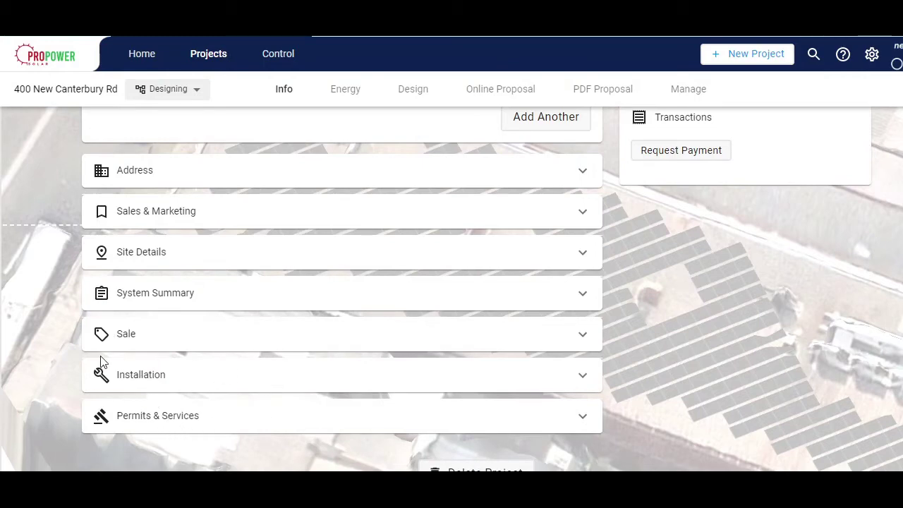
scroll(585, 351, up, 3)
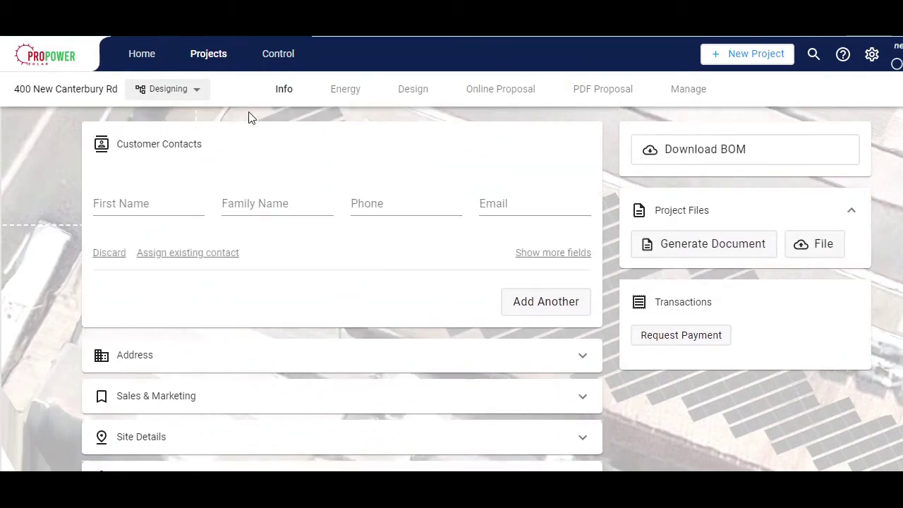
scroll(264, 238, down, 3)
scroll(264, 237, up, 3)
- Review the Energy page's 258,896 kWh annual interval usage and its monthly usage chart
click(332, 95)
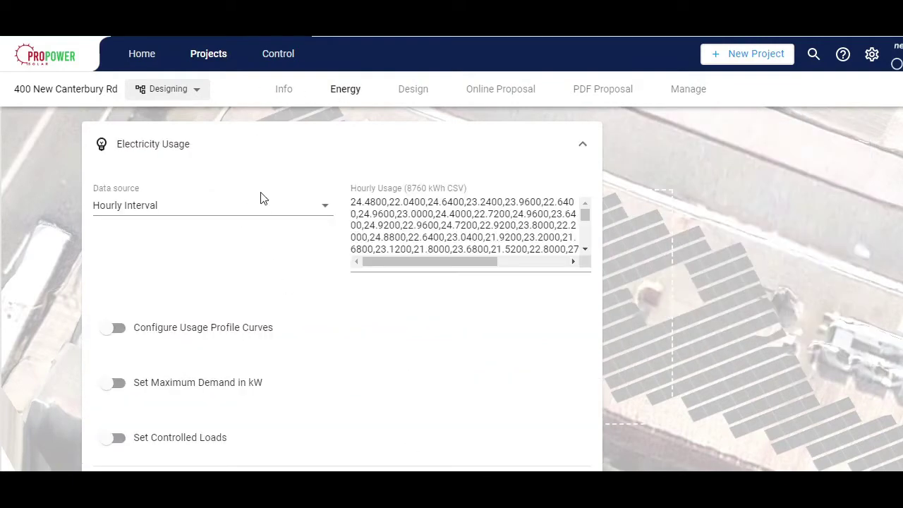
scroll(44, 275, down, 3)
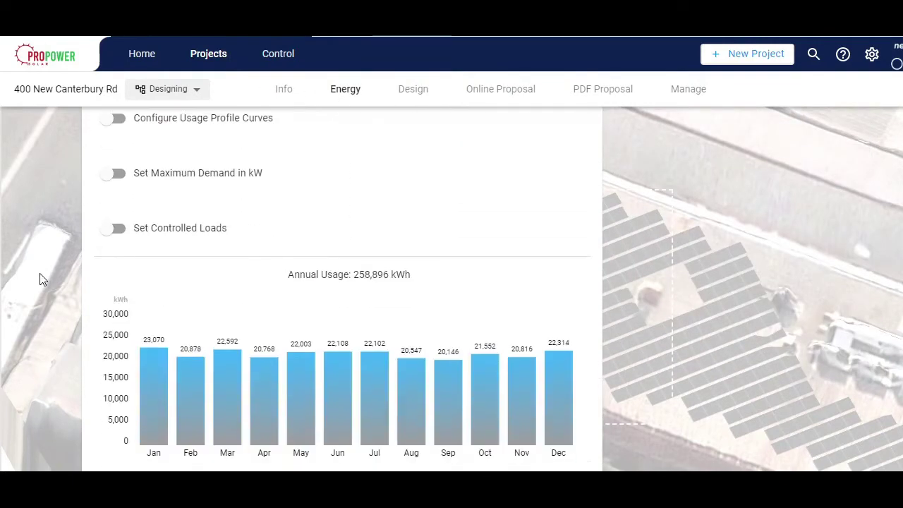
scroll(55, 282, up, 2)
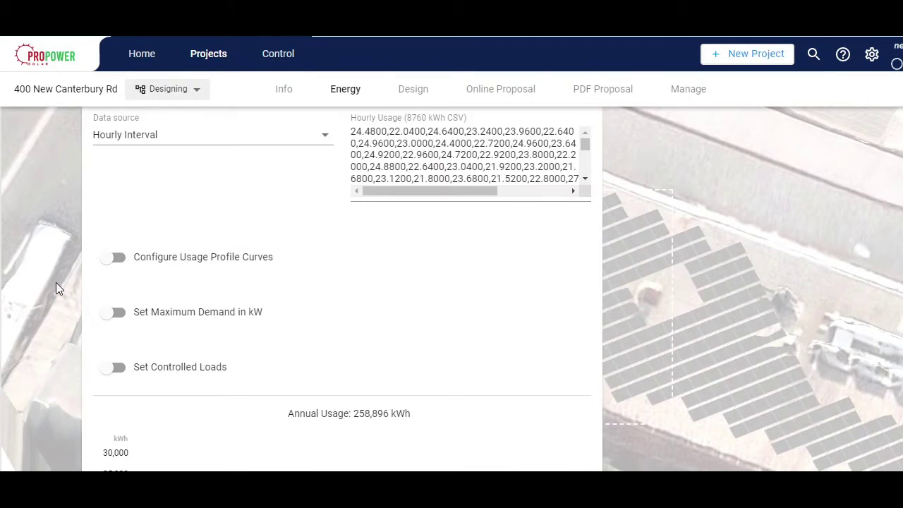
scroll(55, 282, up, 1)
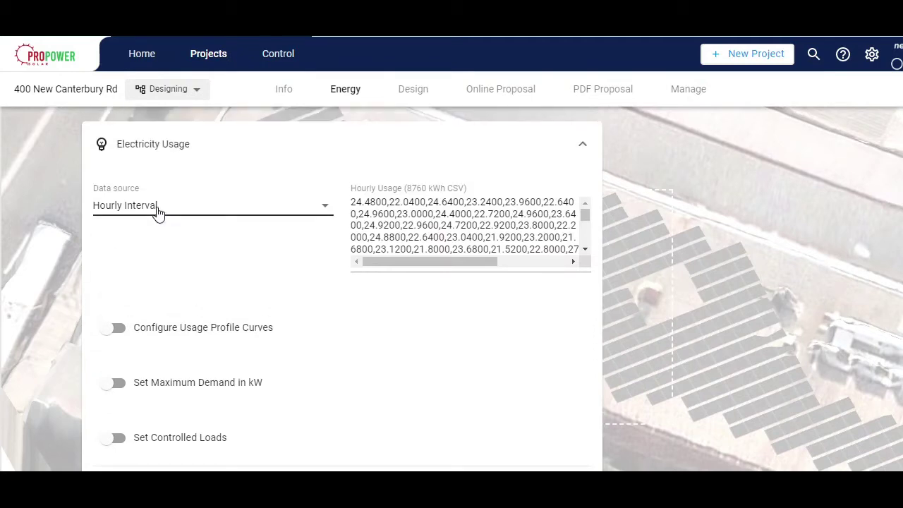
scroll(131, 252, down, 1)
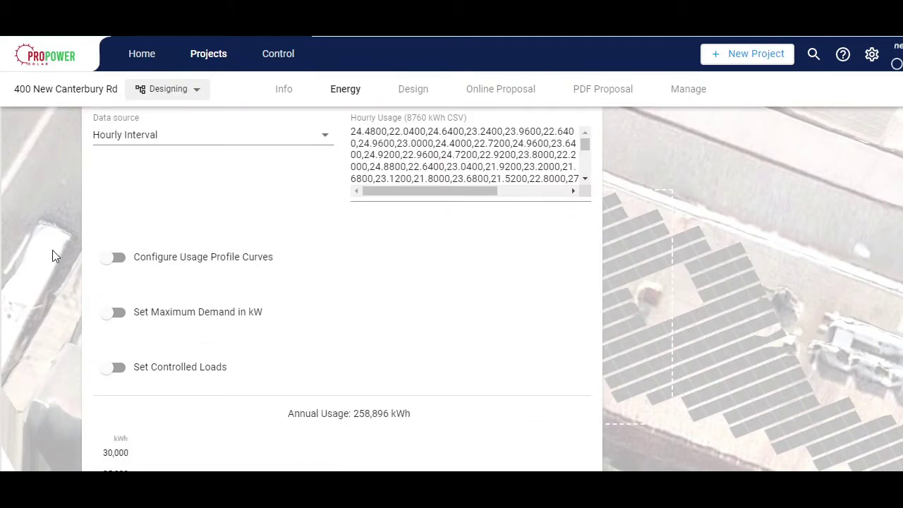
scroll(52, 250, down, 1)
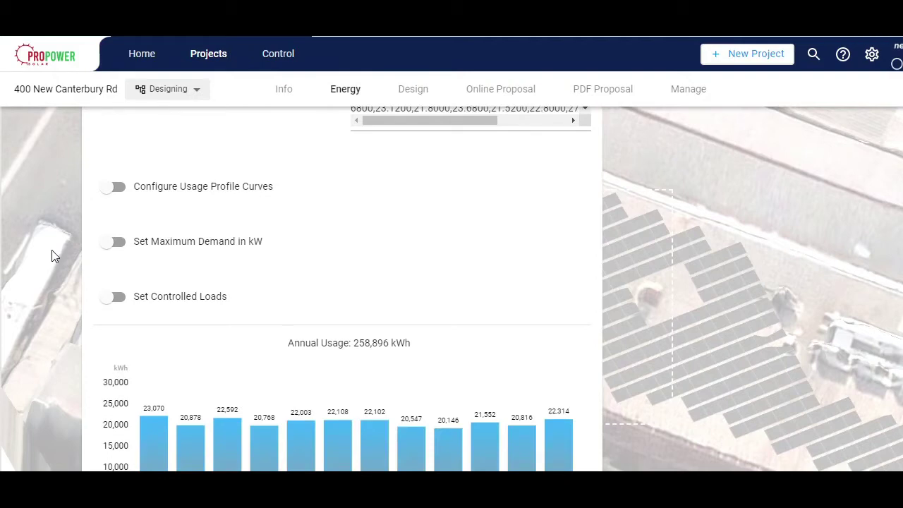
scroll(84, 265, up, 1)
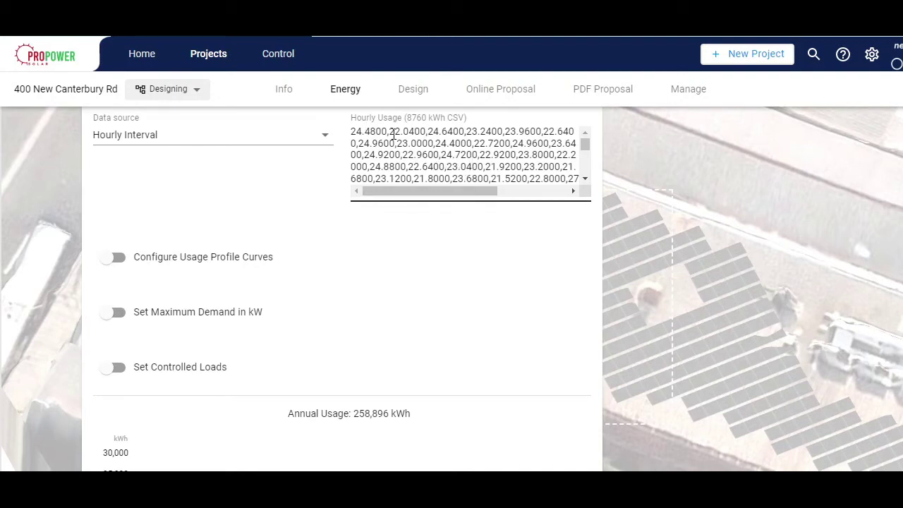
scroll(207, 209, down, 3)
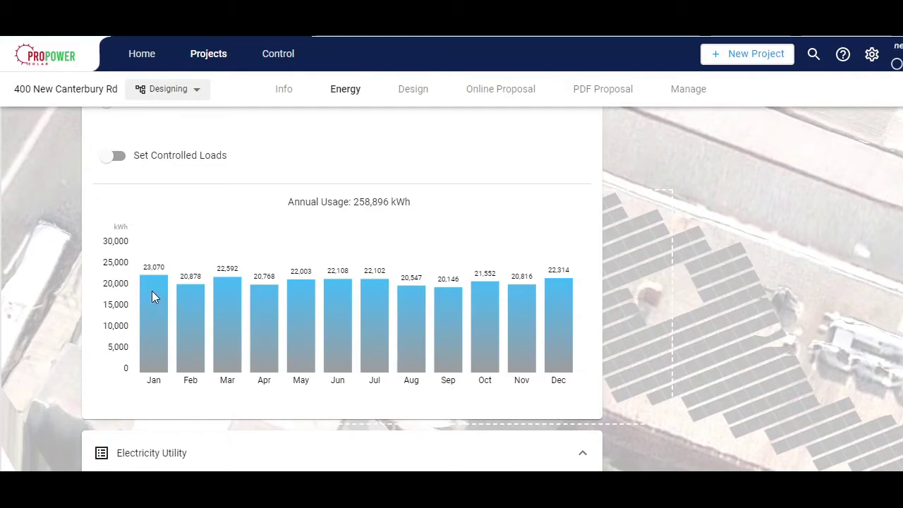
scroll(195, 291, up, 4)
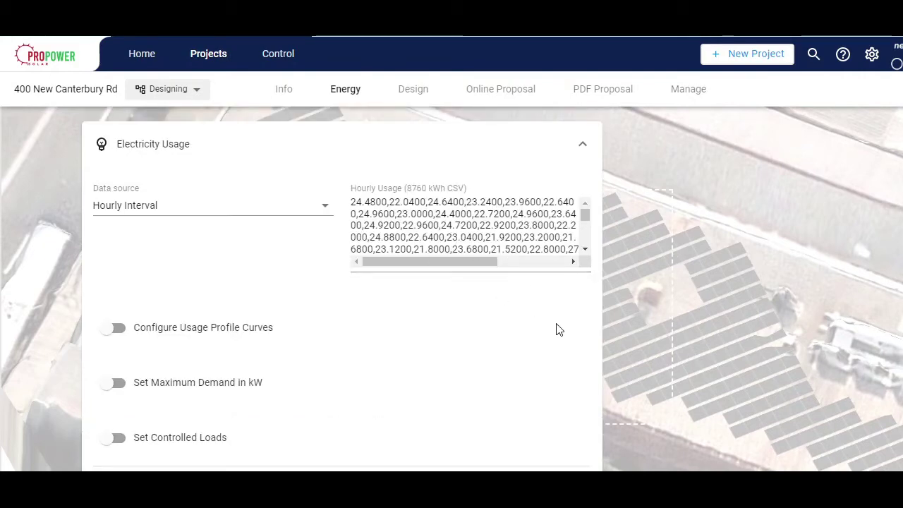
scroll(555, 329, down, 4)
scroll(554, 326, up, 4)
- Open the rooftop panel layout design and switch the map to different aerial imagery
click(411, 96)
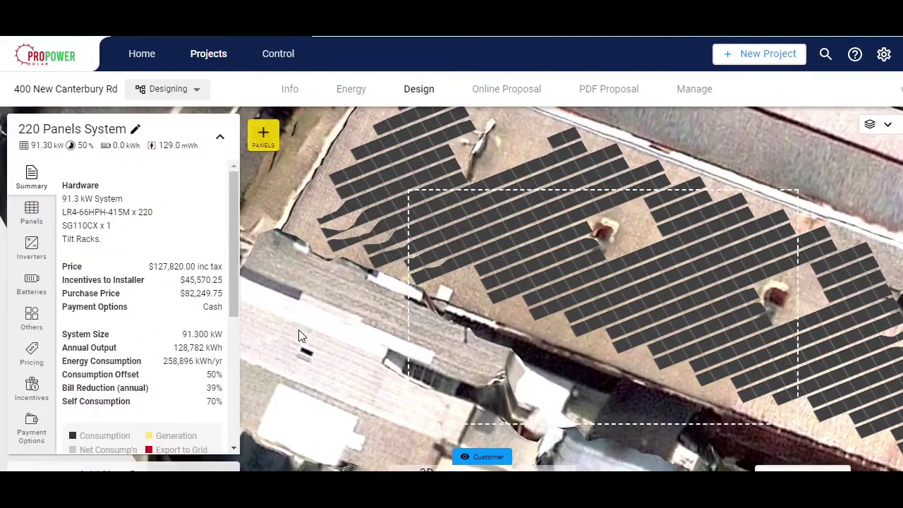
drag(298, 329, 385, 435)
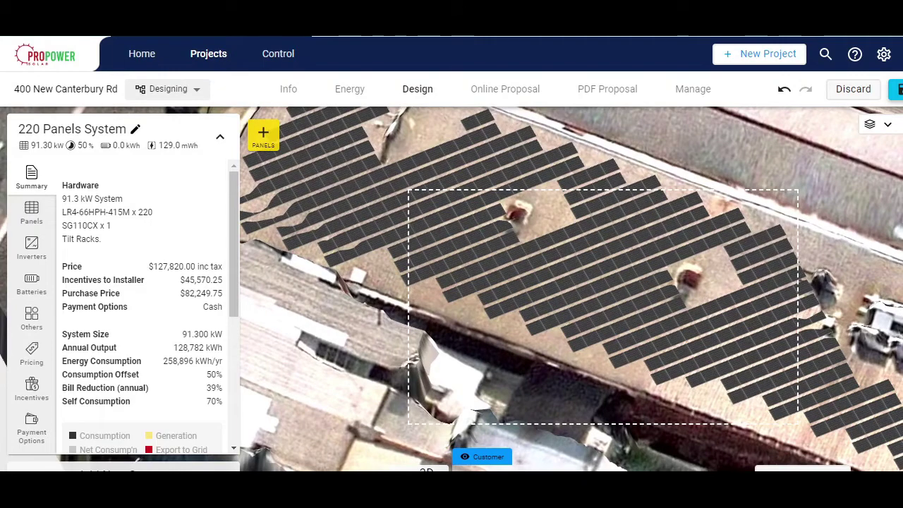
click(423, 432)
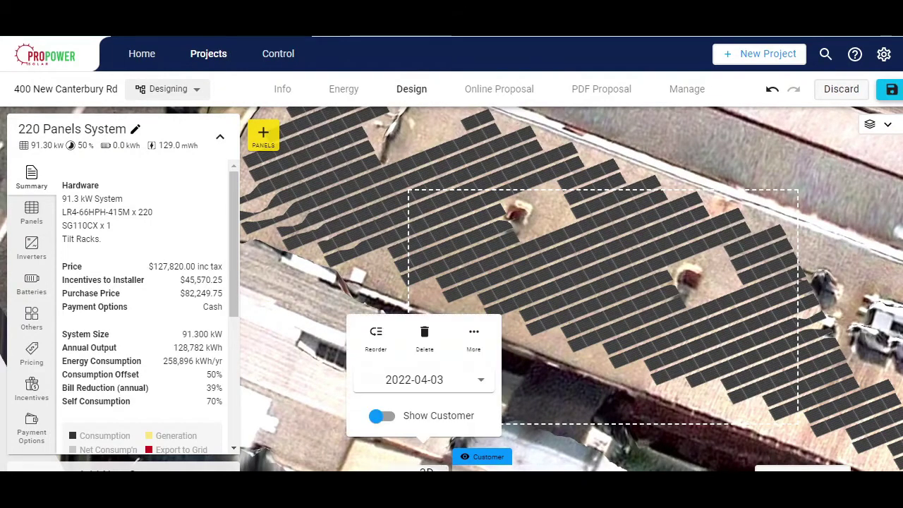
mouse_move(300, 404)
mouse_down()
mouse_move(304, 422)
mouse_move(297, 412)
mouse_up()
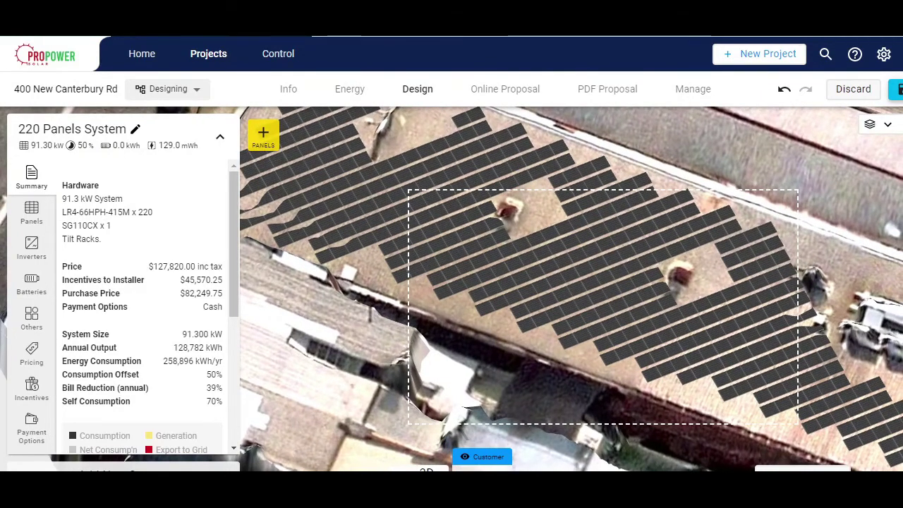
click(351, 405)
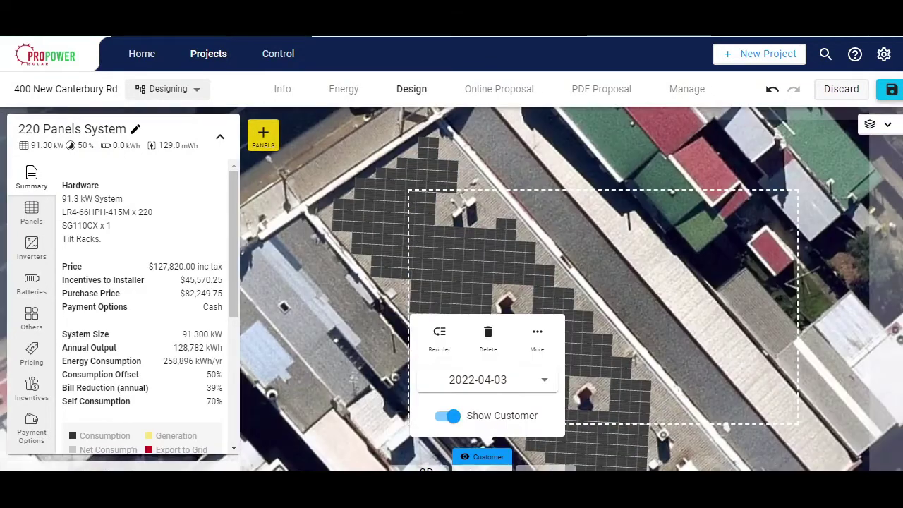
click(311, 356)
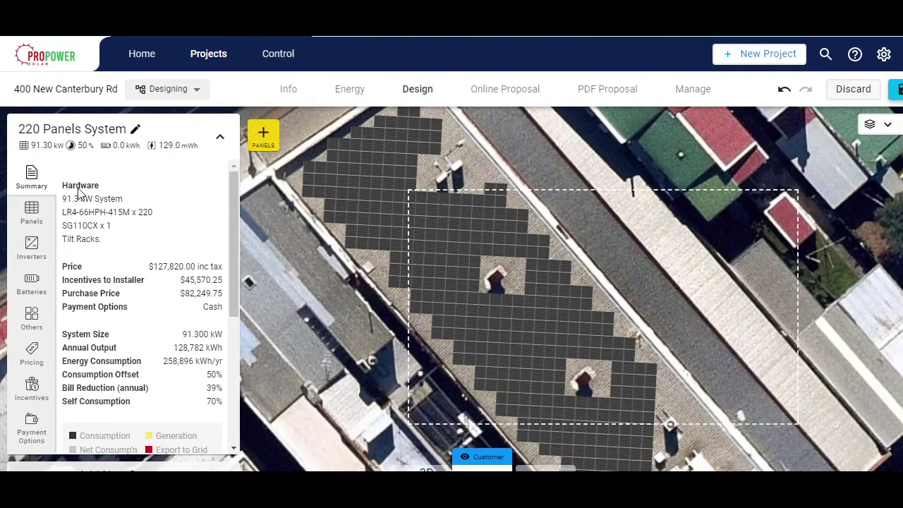
- Compare the system summary figures with the 220 LONGi LR4-66HPH-415M 415W panel details
click(34, 210)
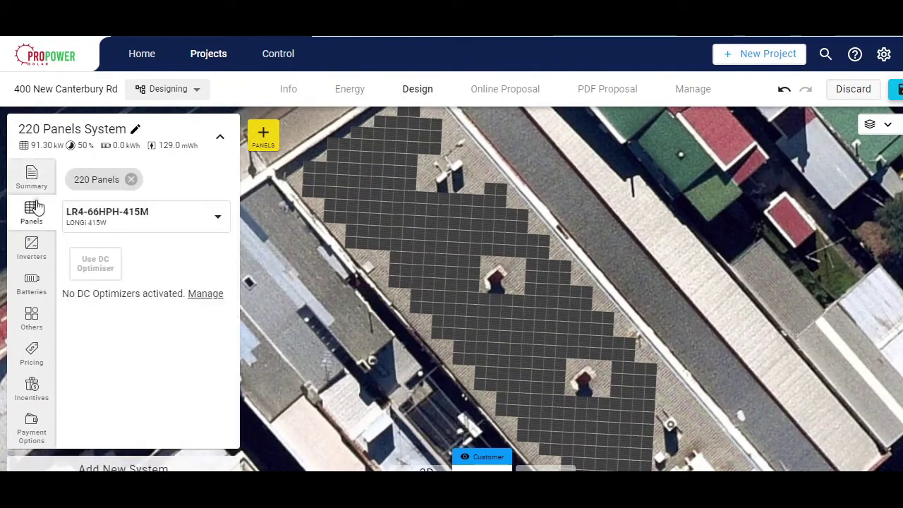
click(44, 182)
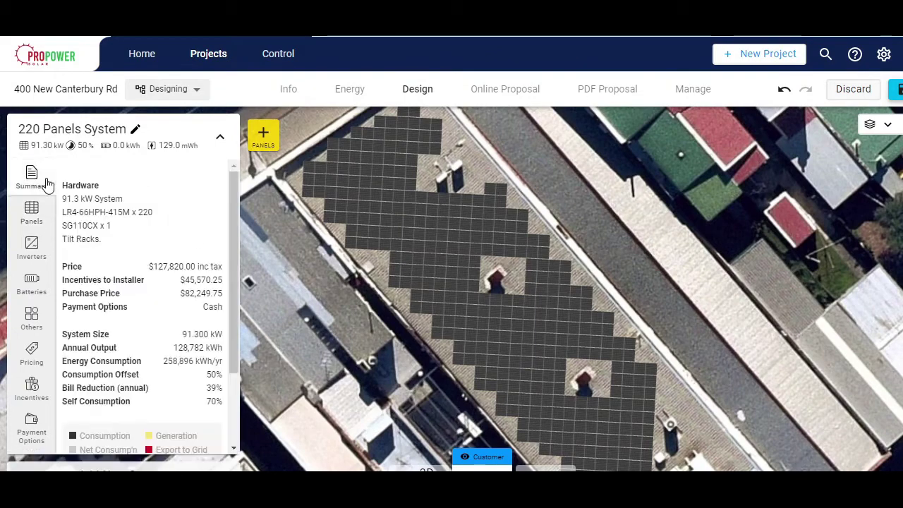
click(31, 220)
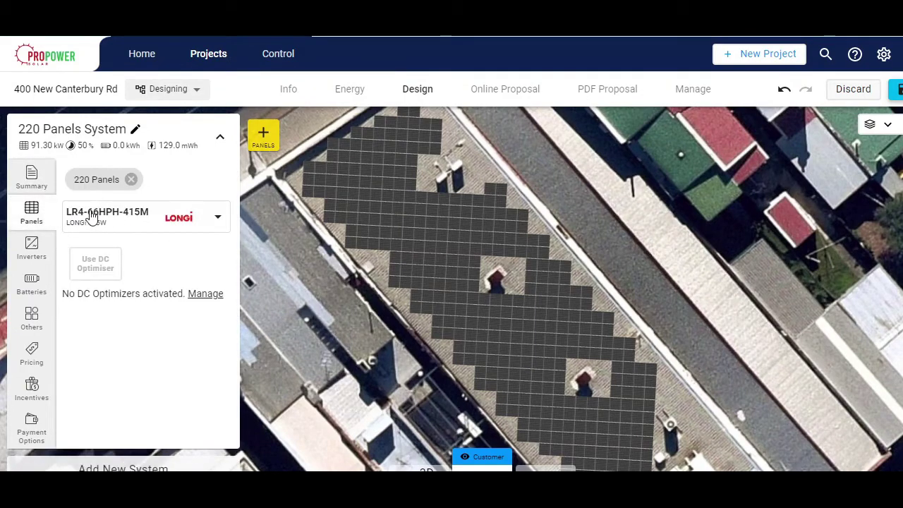
click(32, 176)
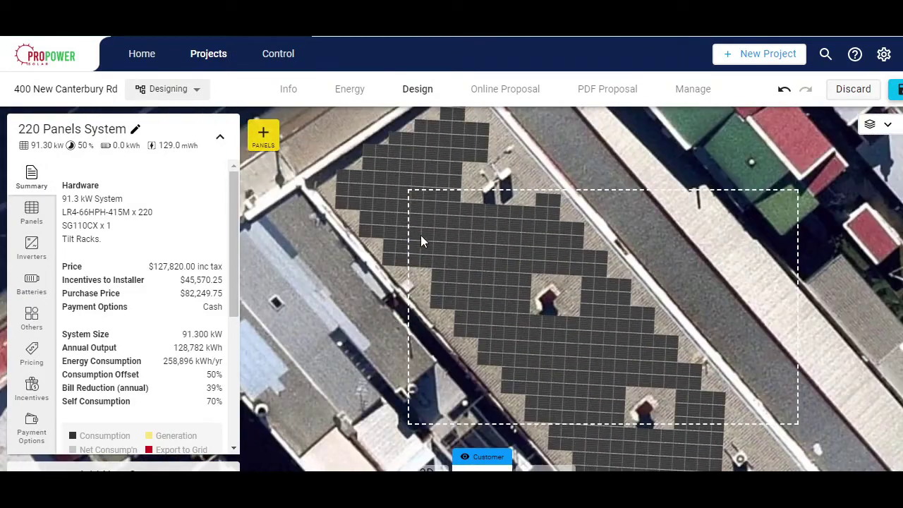
click(50, 213)
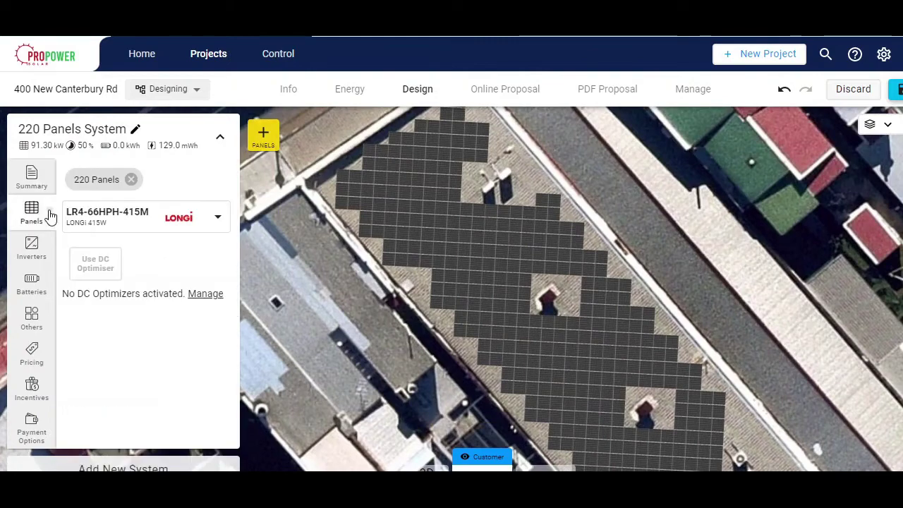
- Review Panel Group 1 shading: 3% beam, 1% diffuse, monthly shade-impact and sun-access tables
click(429, 239)
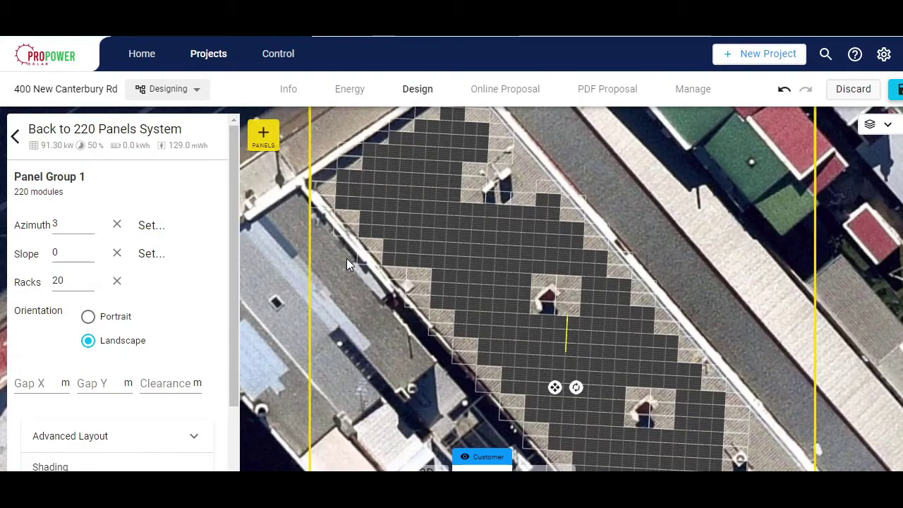
scroll(182, 375, down, 2)
click(182, 375)
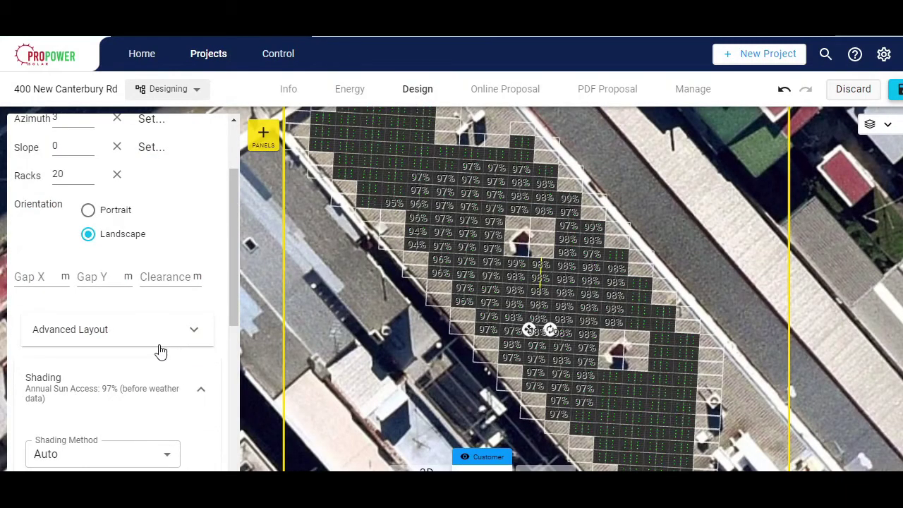
scroll(159, 350, down, 3)
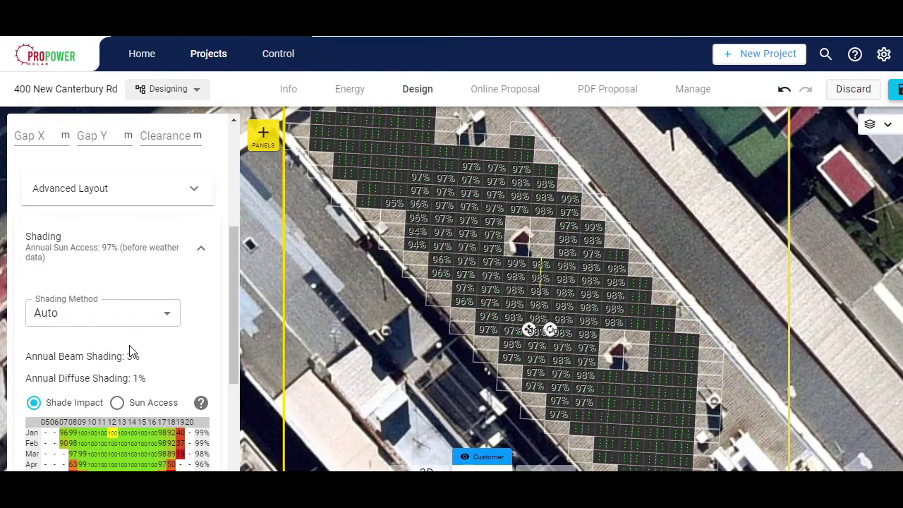
scroll(129, 351, down, 2)
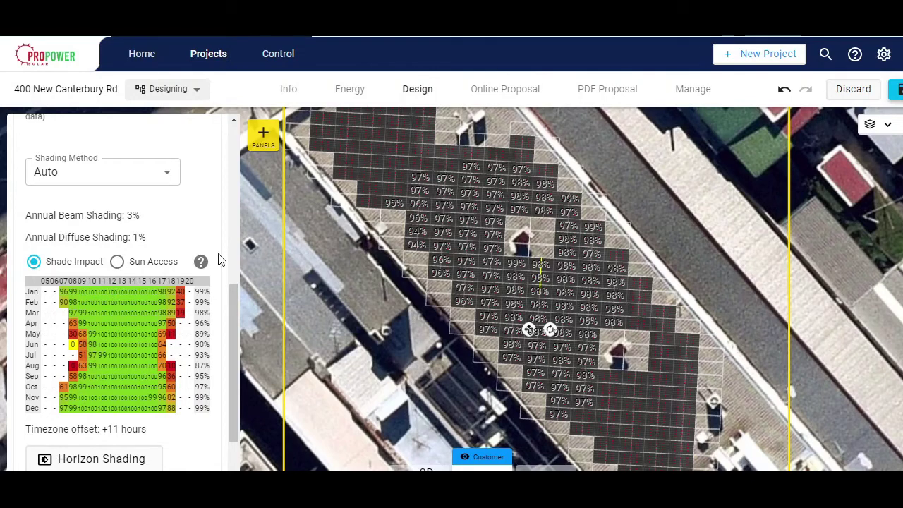
click(117, 262)
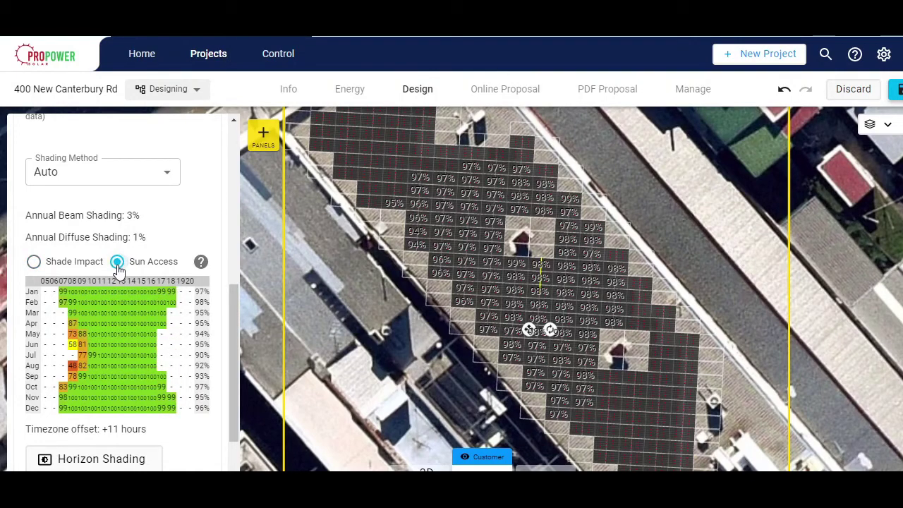
click(63, 261)
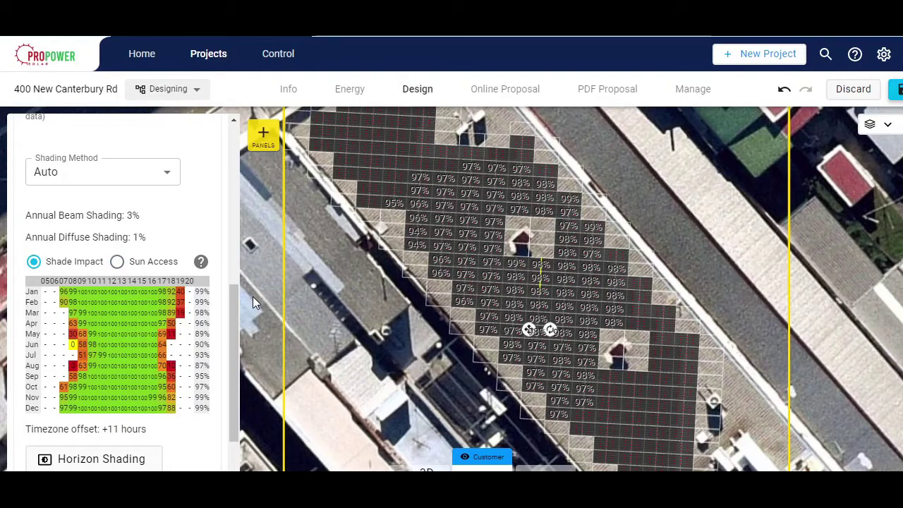
- Place one landscape panel east of the main array as Panel Group 2
click(254, 297)
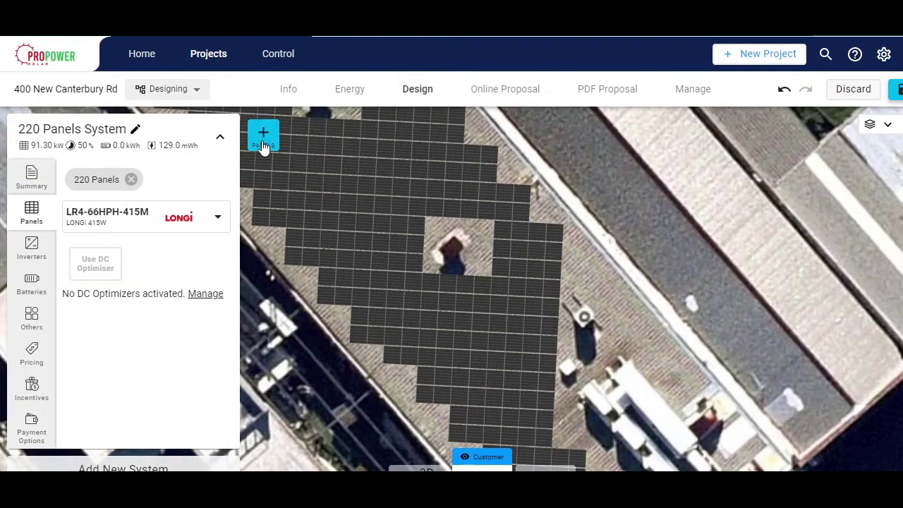
click(263, 141)
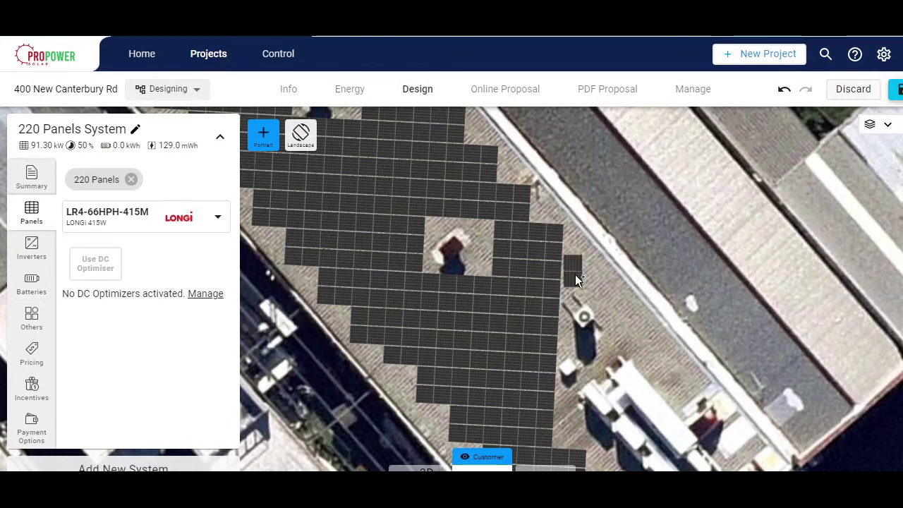
click(300, 134)
click(590, 273)
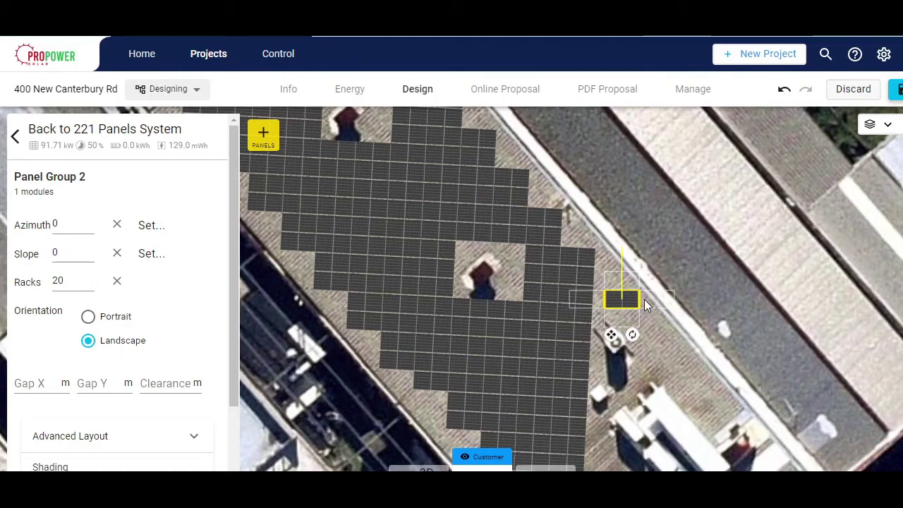
- Add a row of landscape panels extending right from the first Panel Group 2 module
click(644, 299)
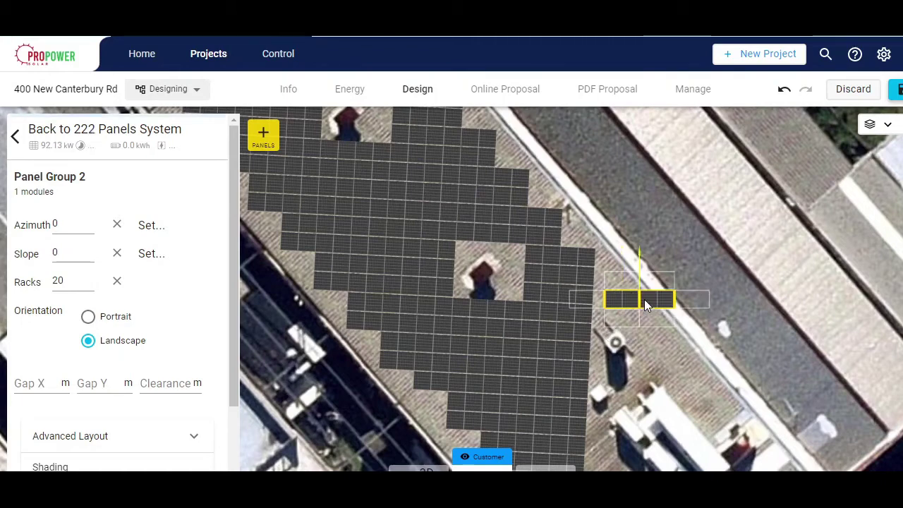
click(688, 302)
click(726, 300)
click(762, 301)
click(797, 302)
click(832, 303)
click(860, 304)
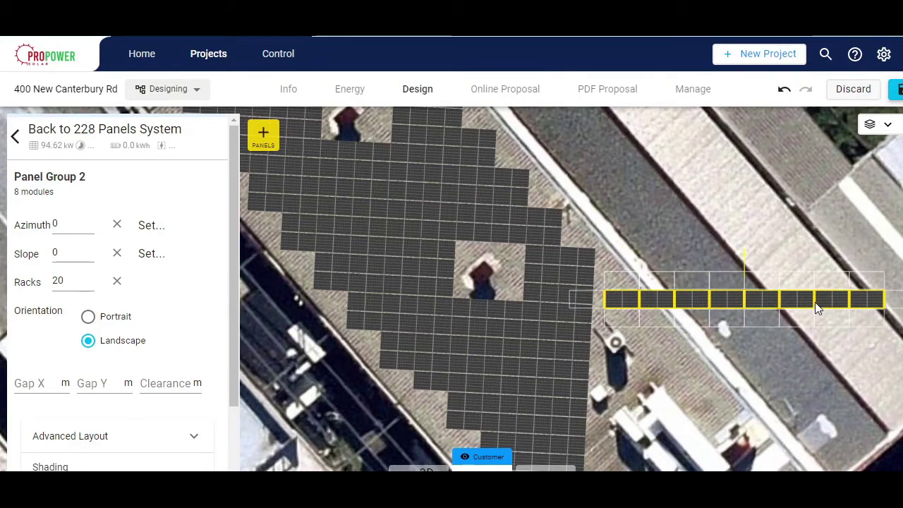
click(867, 282)
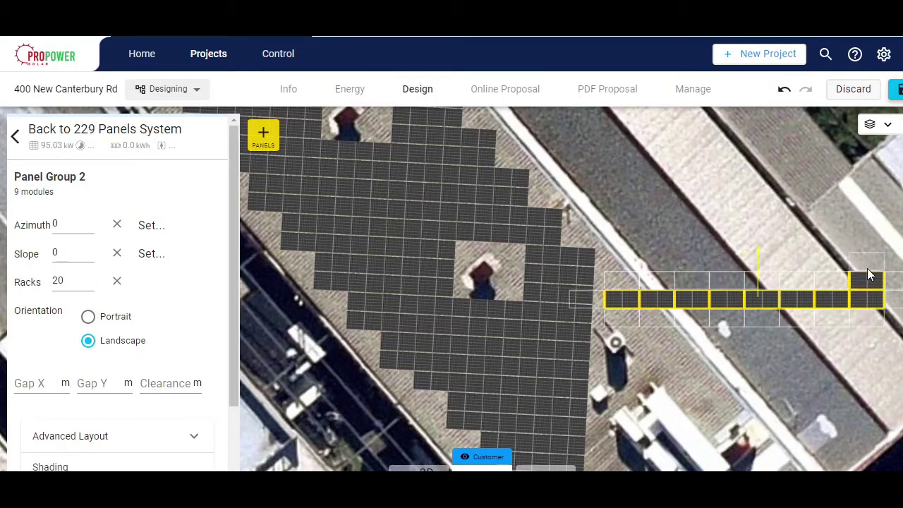
click(867, 268)
- Paint further rows until Panel Group 2 holds 56 modules (276 panels, 114.5 kW)
mouse_move(838, 286)
mouse_down()
mouse_move(708, 274)
mouse_move(620, 283)
mouse_move(659, 283)
mouse_up()
mouse_move(788, 282)
mouse_down()
mouse_move(832, 265)
mouse_move(811, 256)
mouse_move(630, 258)
mouse_move(628, 235)
mouse_move(878, 252)
mouse_move(668, 244)
mouse_up()
drag(613, 212, 735, 236)
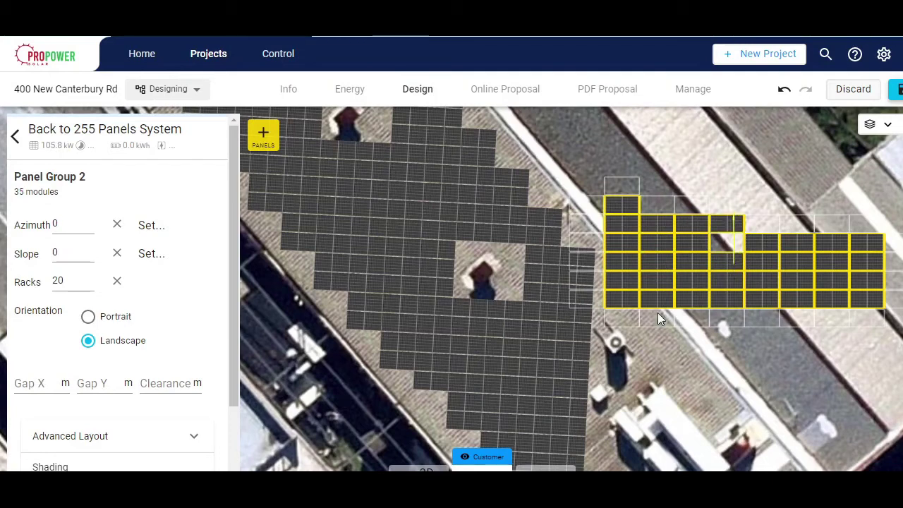
mouse_move(648, 317)
mouse_down()
mouse_move(623, 322)
mouse_move(892, 316)
mouse_move(880, 313)
mouse_move(843, 345)
mouse_move(644, 334)
mouse_move(754, 375)
mouse_move(845, 322)
mouse_move(723, 311)
mouse_up()
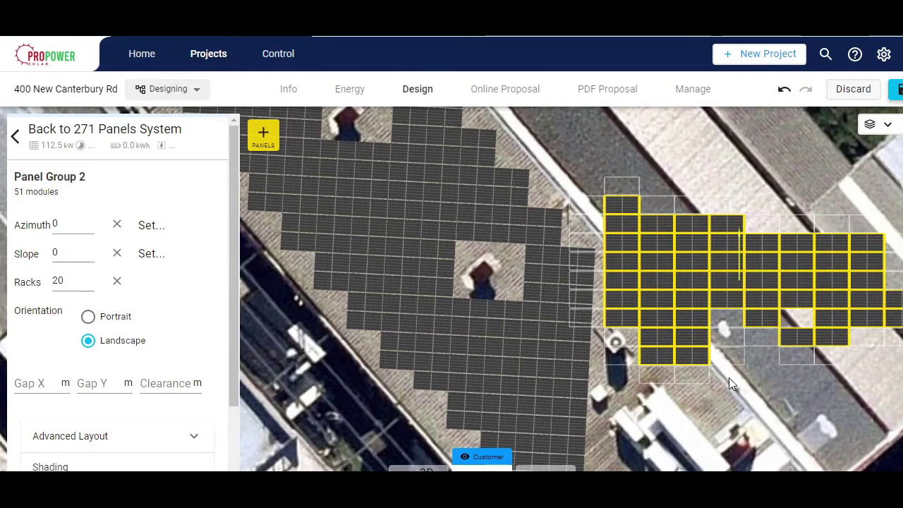
mouse_move(730, 379)
mouse_down()
mouse_move(866, 354)
mouse_move(774, 357)
mouse_move(612, 302)
mouse_up()
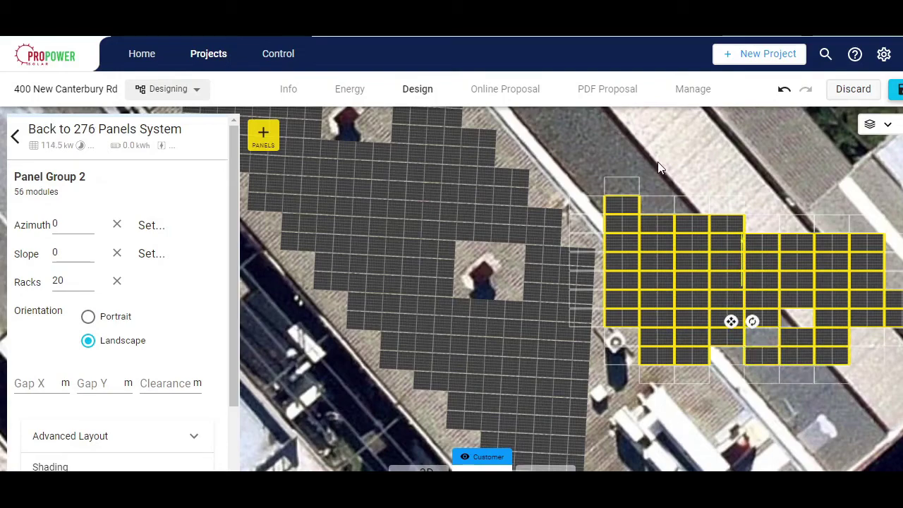
- Deselect the new panel group and view the summary of the 220-panel, 91.3 kW system
click(629, 136)
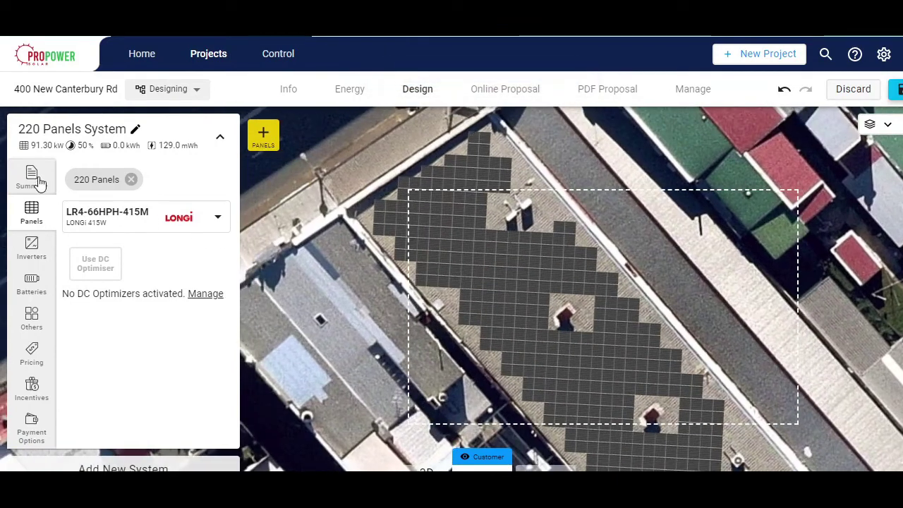
click(29, 180)
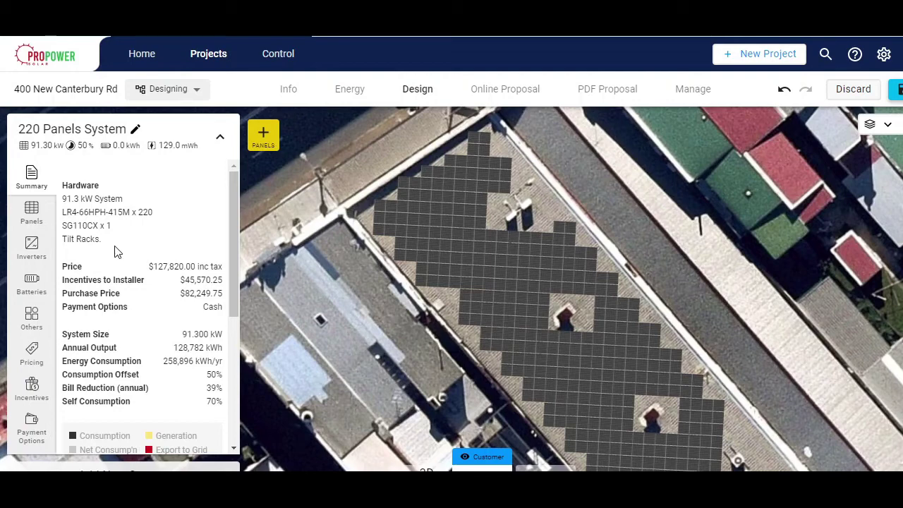
- Display the system's SG110CX inverter with its information details
click(29, 254)
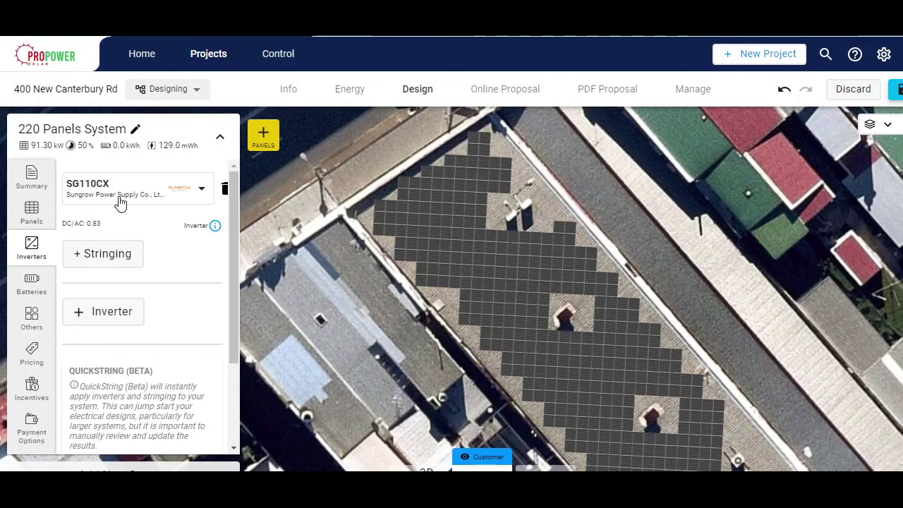
mouse_move(215, 225)
- Step the Summary energy chart through February and June, then return to the $127,820.00 price overview
click(98, 252)
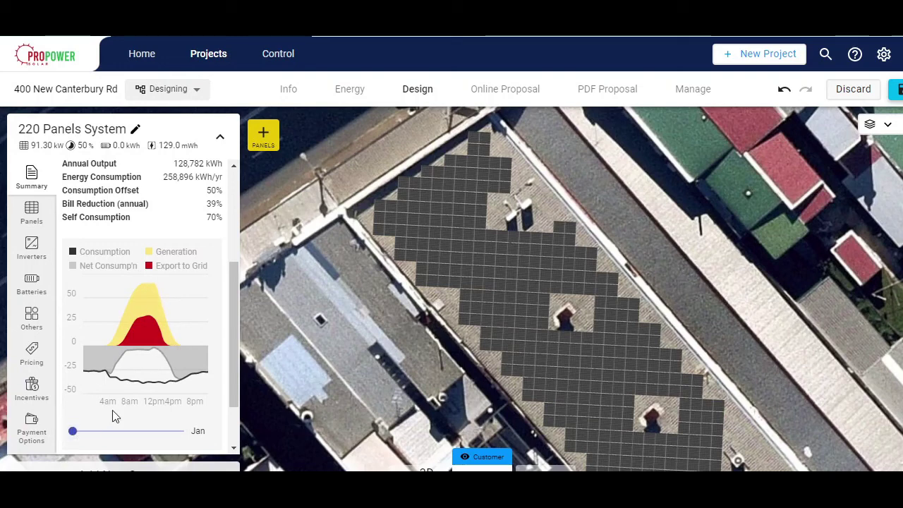
scroll(121, 401, down, 1)
drag(74, 361, 165, 375)
click(124, 363)
scroll(127, 336, up, 3)
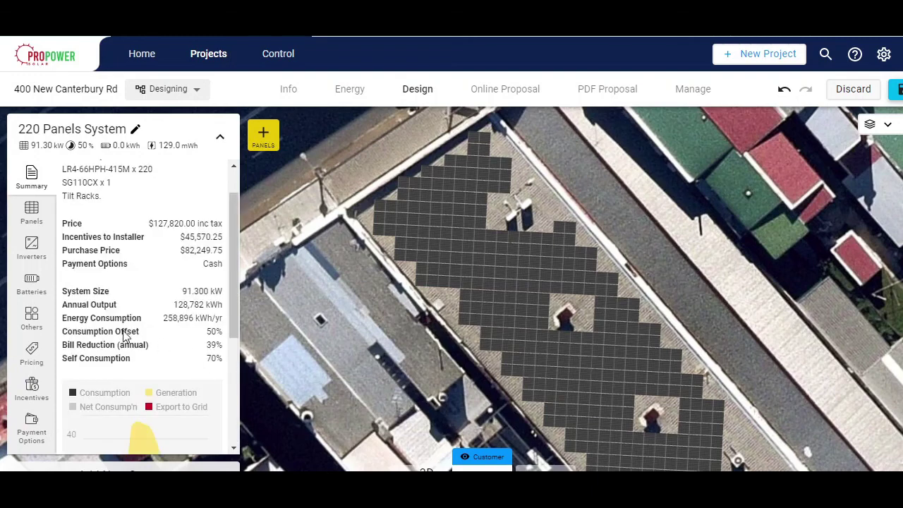
scroll(139, 322, up, 1)
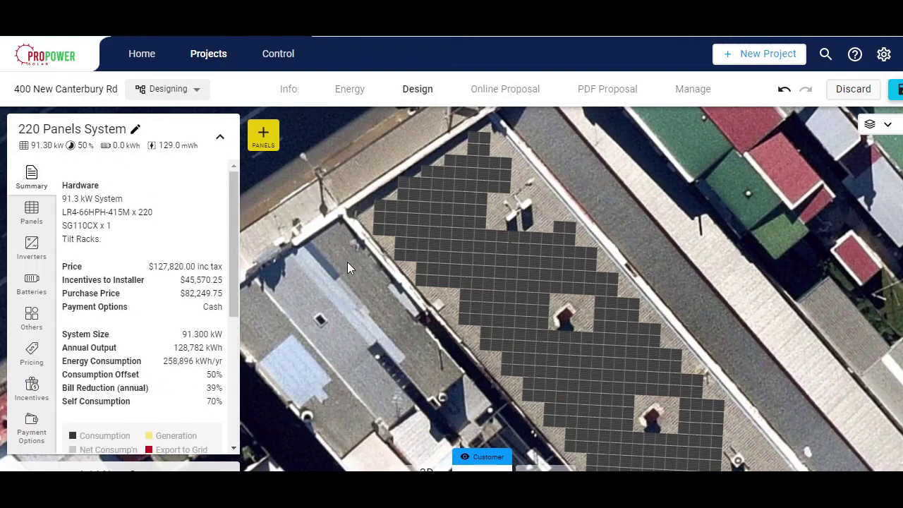
scroll(318, 304, down, 1)
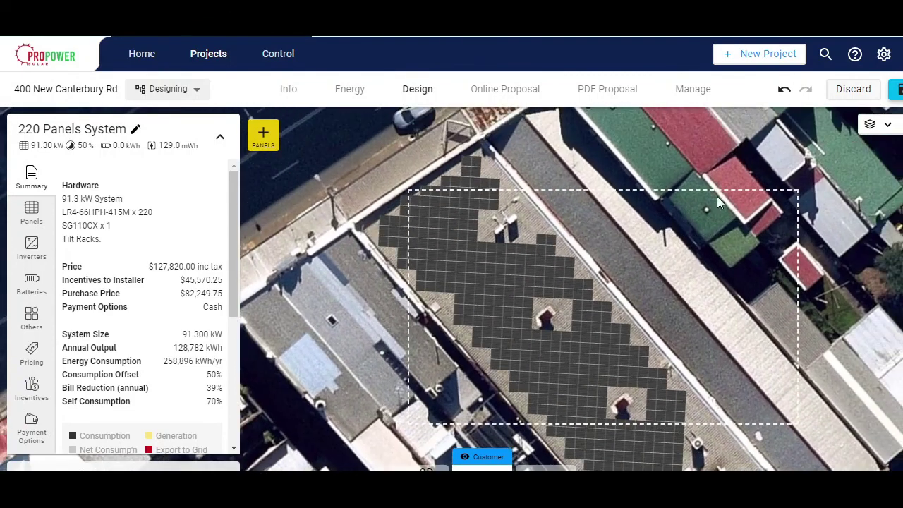